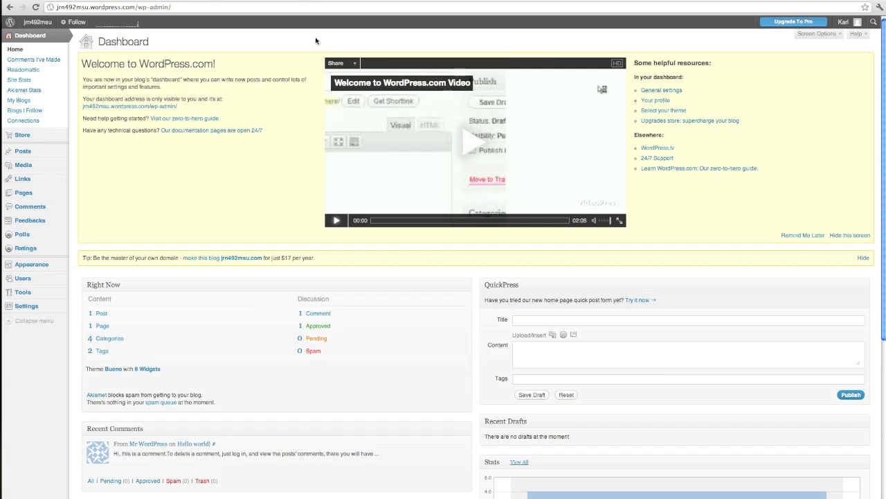
mouse_move(38, 23)
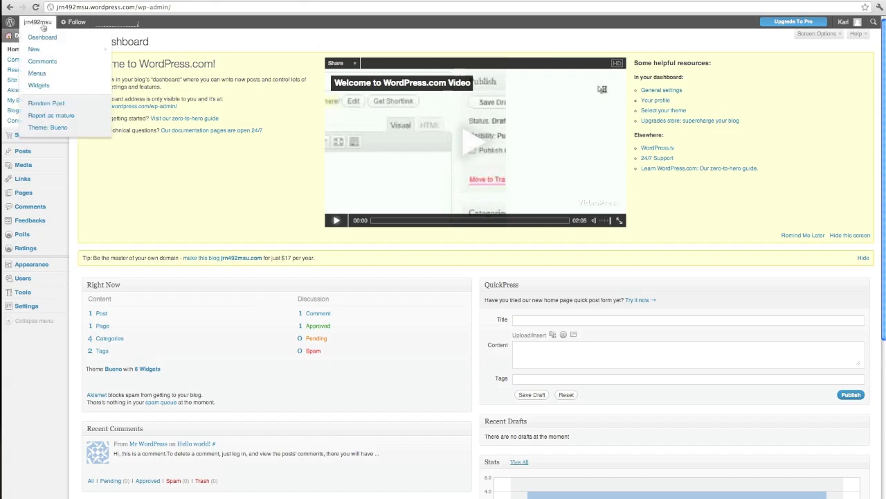
left_click(39, 24)
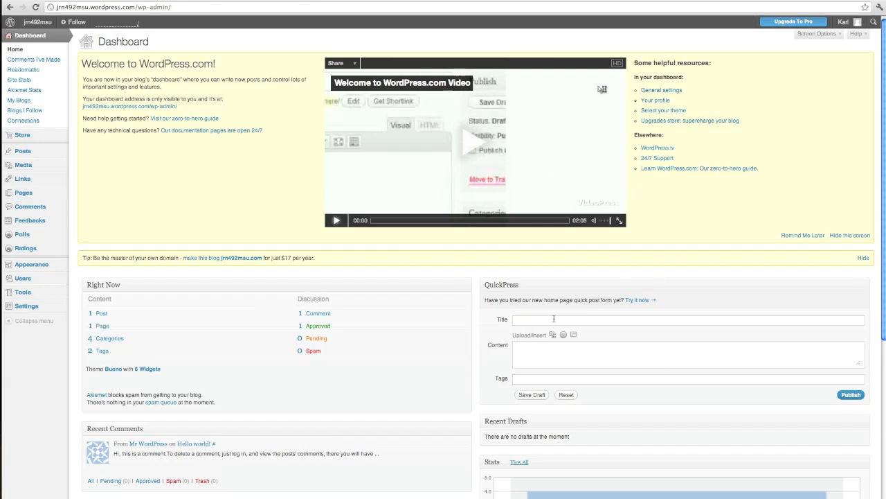
Enter a QuickPress post title made of the author's first name followed by "test post"
left_click(540, 322)
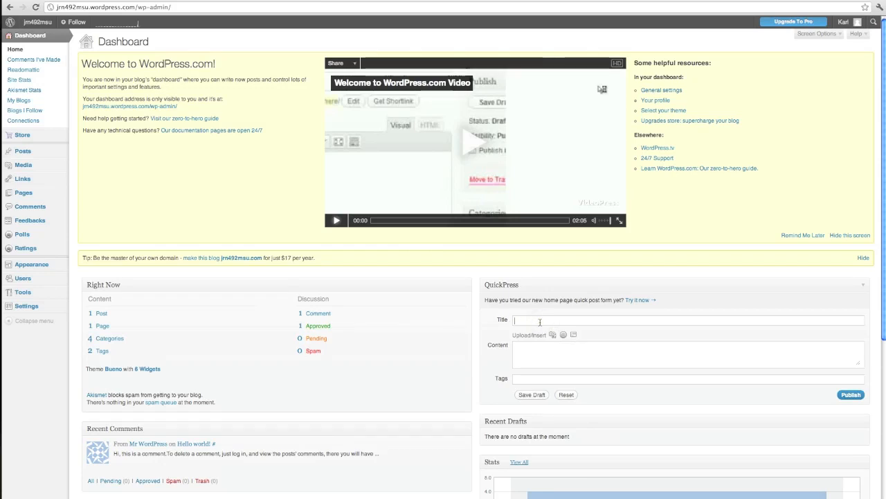
type("asdkasf")
left_click(546, 320)
left_click_drag(513, 320, 496, 319)
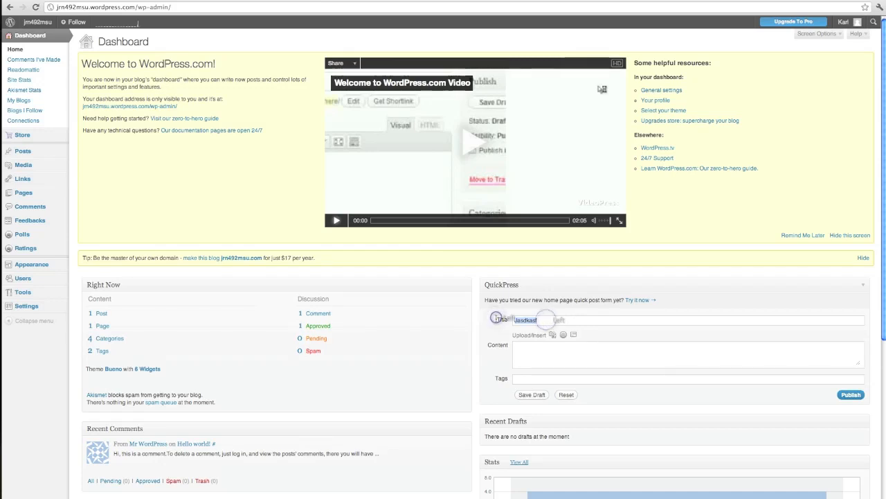
type("Karl")
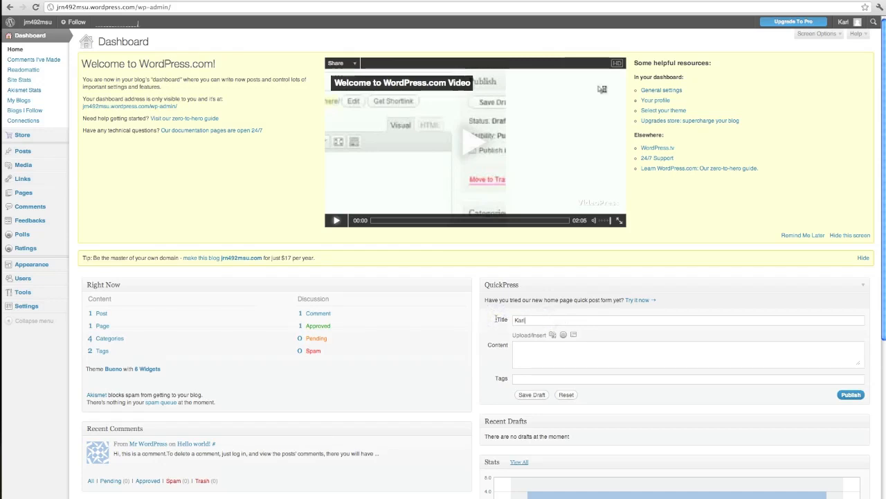
type("s test post")
Write quick post content introducing the author and ending "and I love social media", and tag it with the author's full name and "social media"
left_click(543, 350)
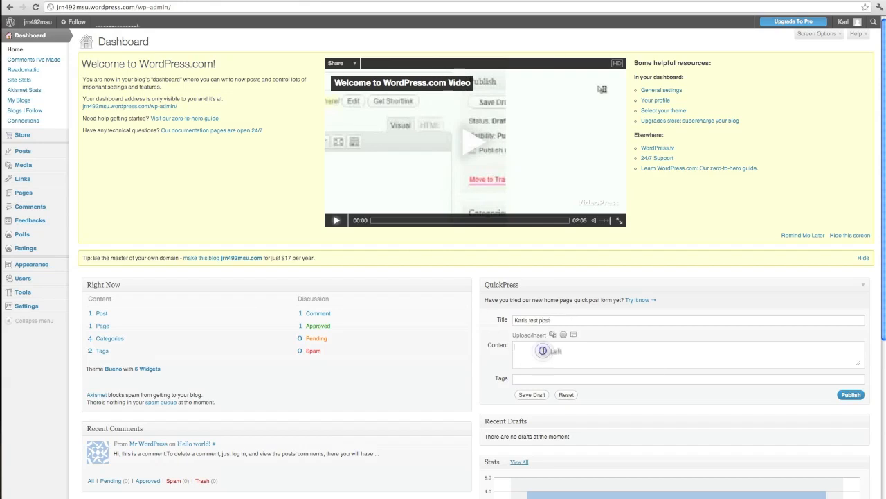
type("Hi I'm Karl")
left_click(532, 376)
type("karl guide,")
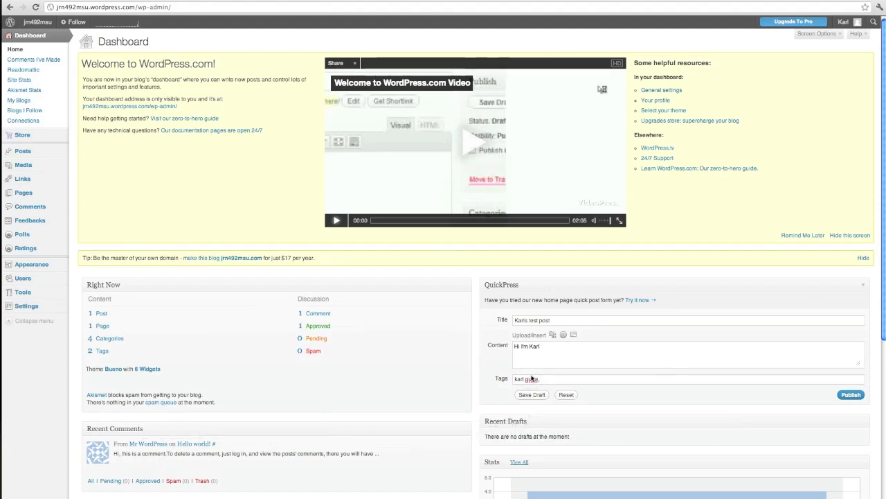
left_click(557, 349)
type("and I love social media")
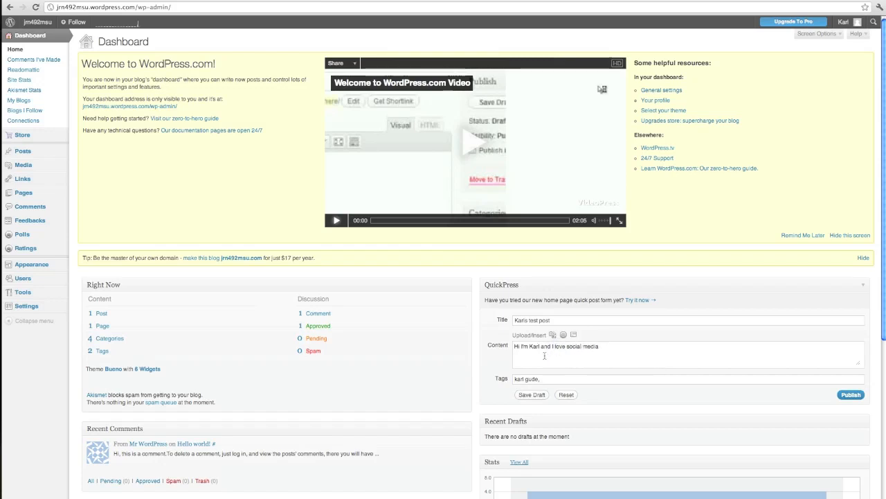
left_click(552, 380)
type("social media")
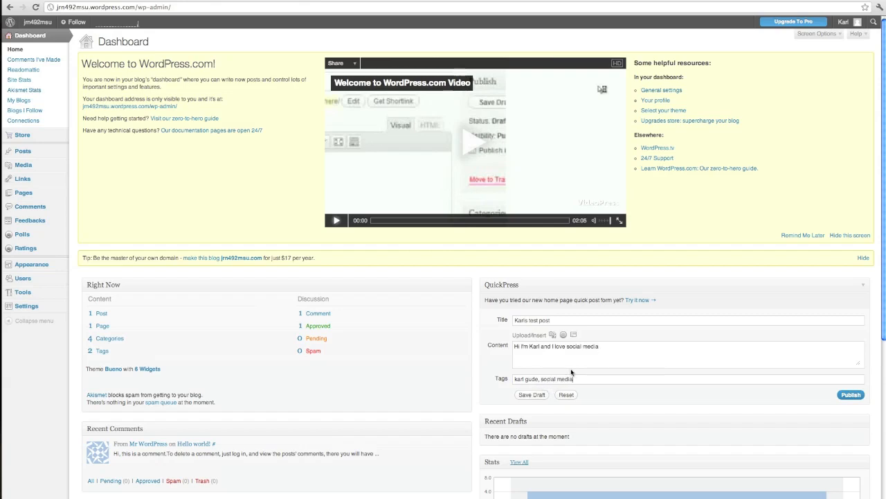
Publish the quick post and view it on the blog
left_click(578, 379)
key("Return")
left_click(545, 325)
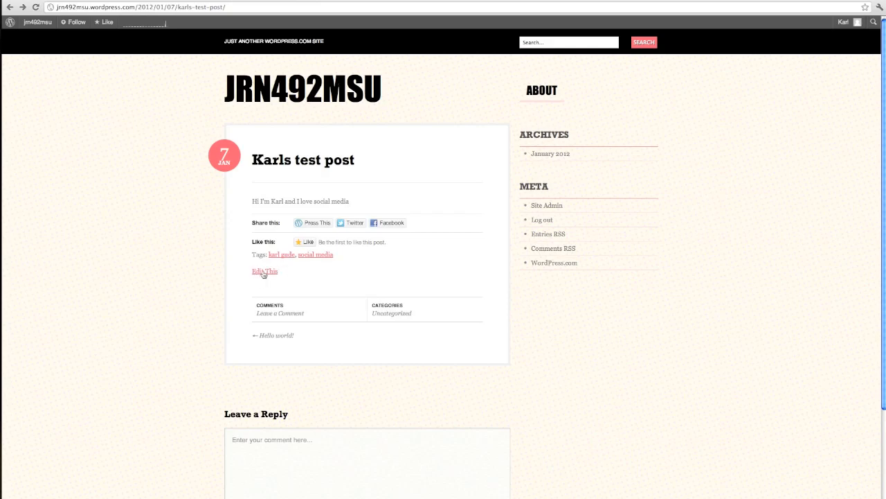
Return from the published test post to the blog's dashboard
left_click(357, 196)
left_click(169, 209)
left_click(38, 23)
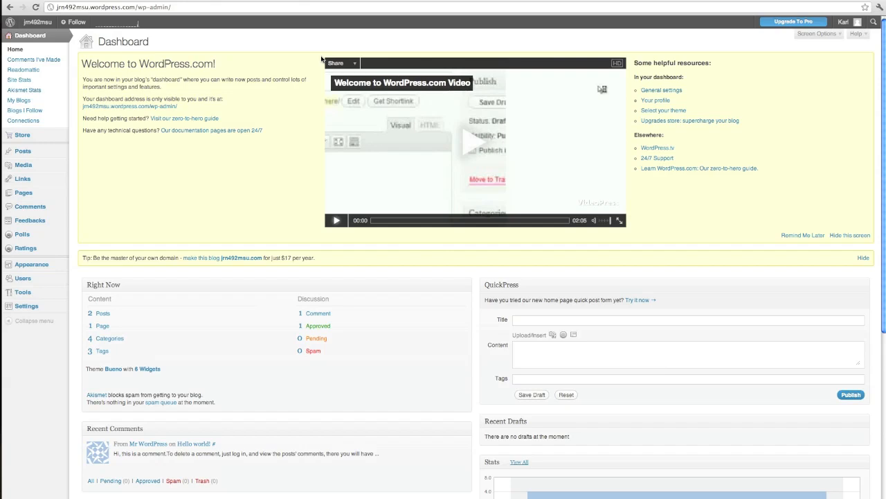
Start a new post in the full post editor
mouse_move(33, 153)
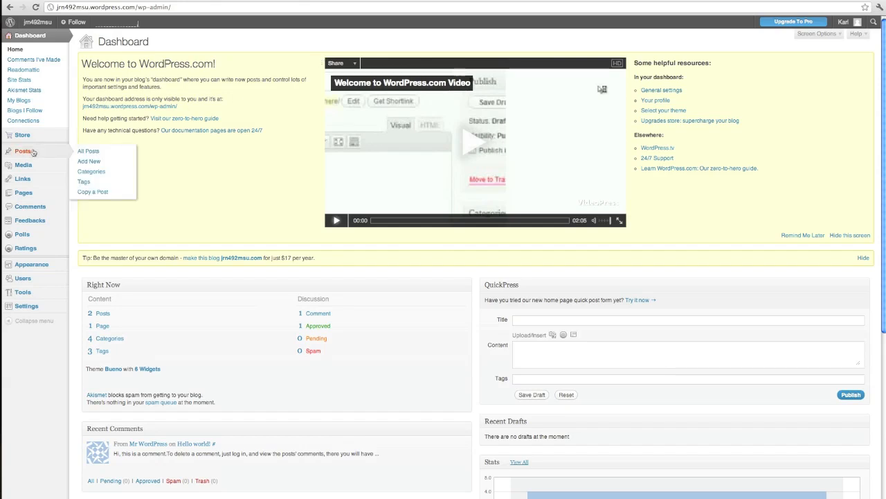
mouse_move(26, 196)
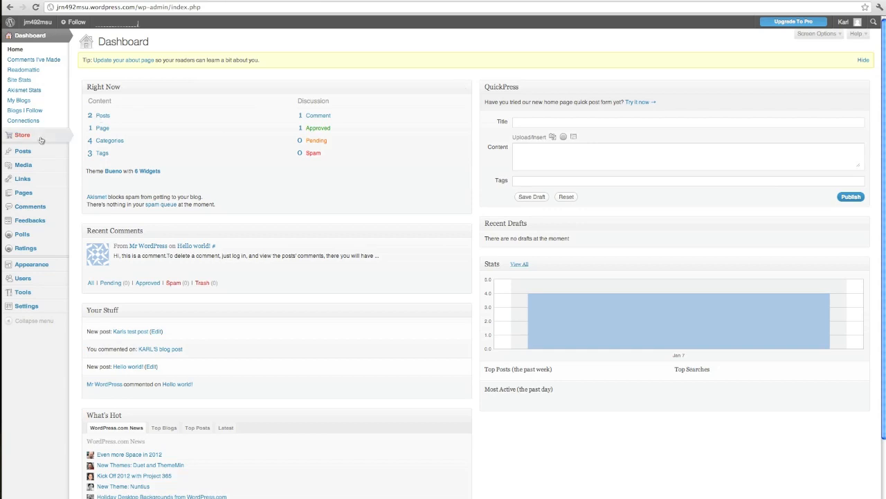
left_click(546, 125)
mouse_move(27, 141)
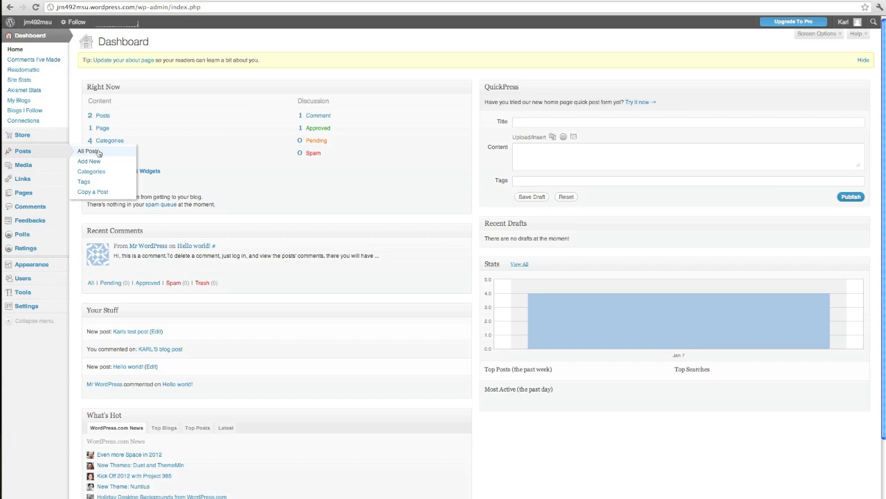
left_click(91, 161)
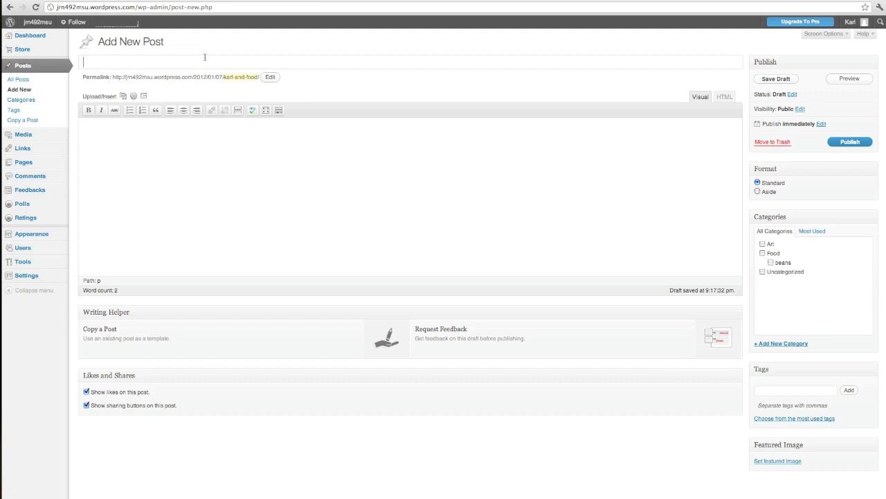
Title the new post as the author's "test post" and write that the author "is writing something very interesting about social media."
type("Karl's test post")
left_click(134, 125)
type("Karl is writing something very interesting about social media.")
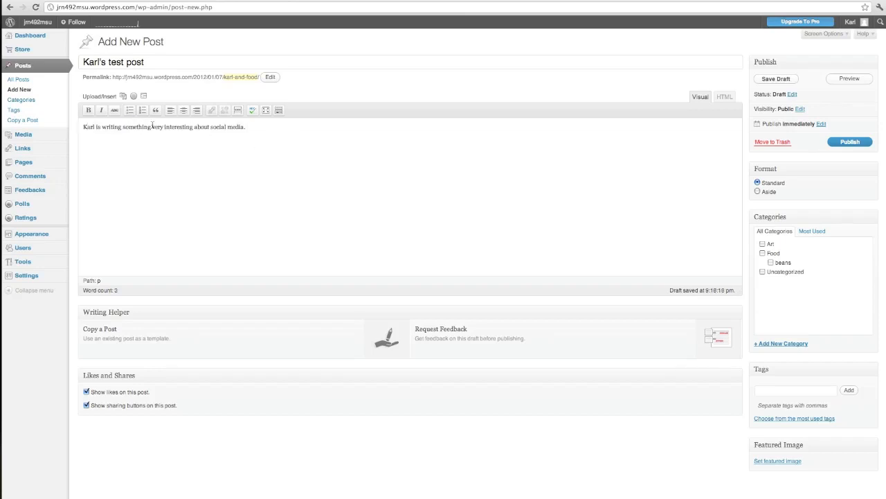
Make the whole body sentence bold and italic
triple_click(268, 130)
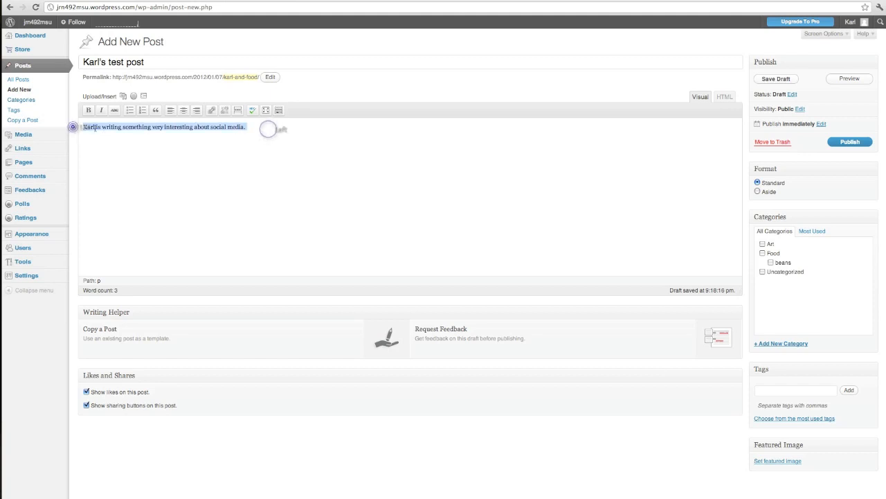
left_click(88, 111)
left_click(102, 111)
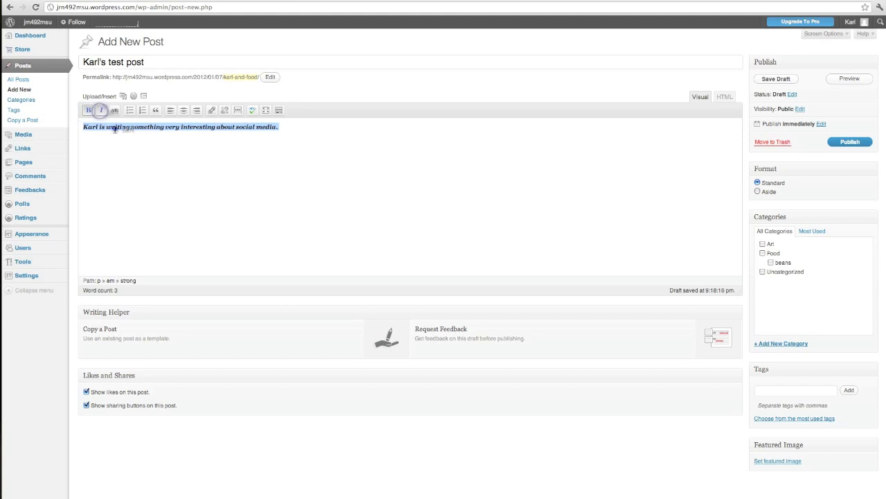
Remove the bold formatting from everything after the first word of the body sentence
double_click(114, 128)
left_click(280, 127, "shift")
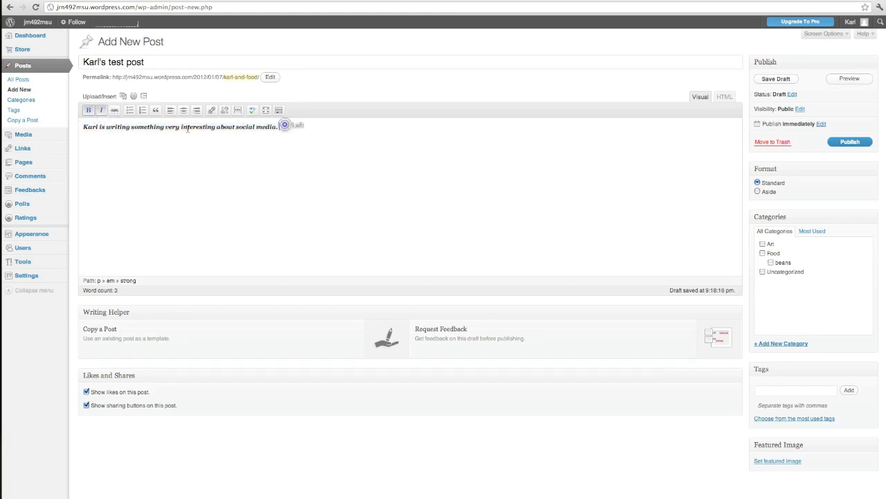
left_click(99, 127, "shift")
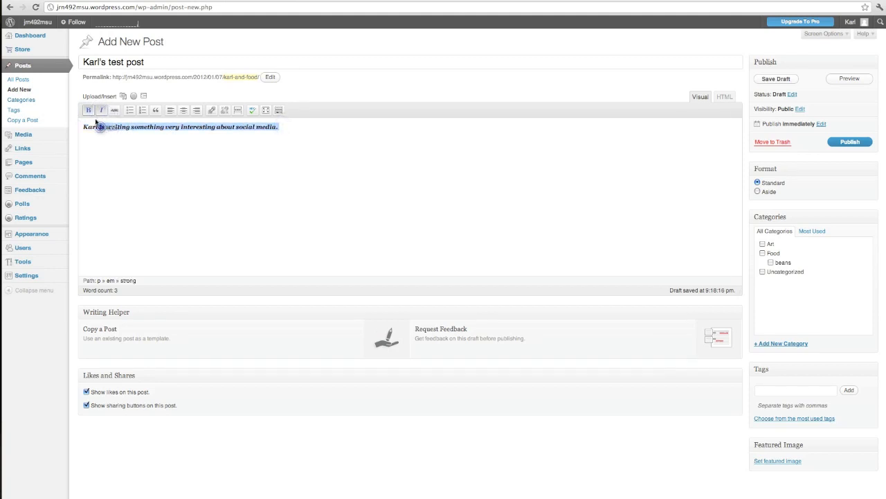
left_click(89, 110)
left_click(150, 153)
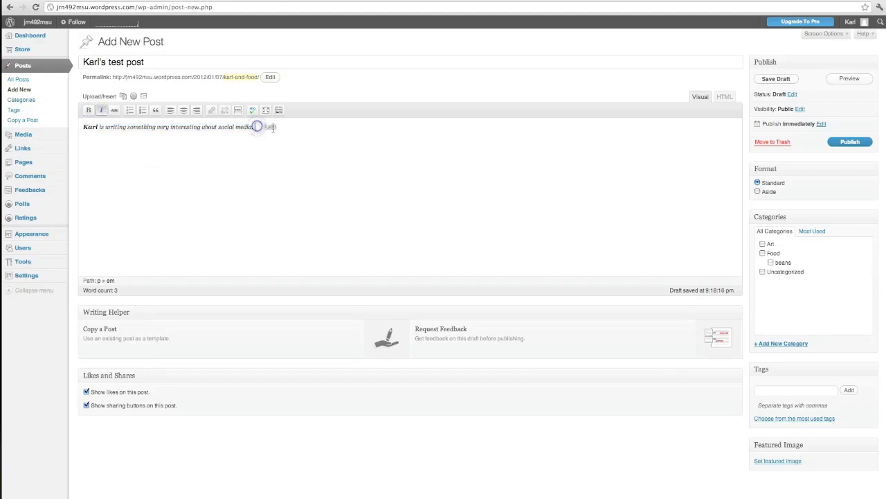
Show the editor's Kitchen Sink row of additional formatting options
left_click_drag(256, 126, 83, 127)
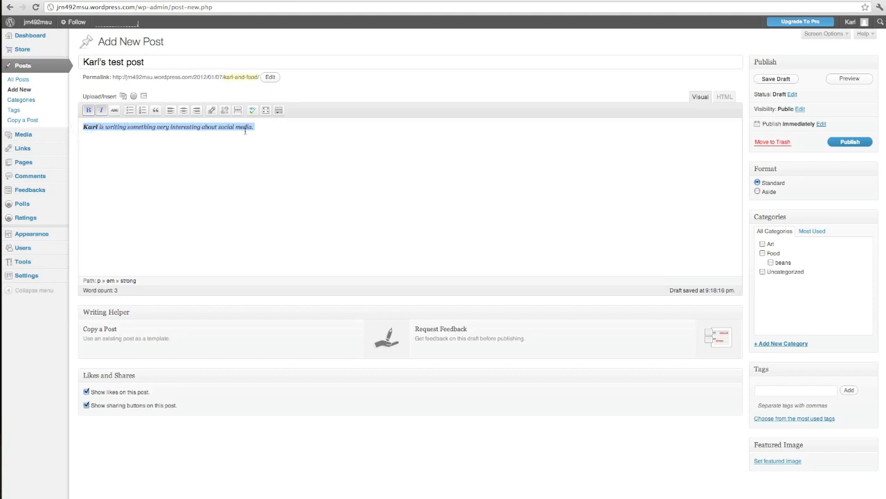
left_click(268, 130)
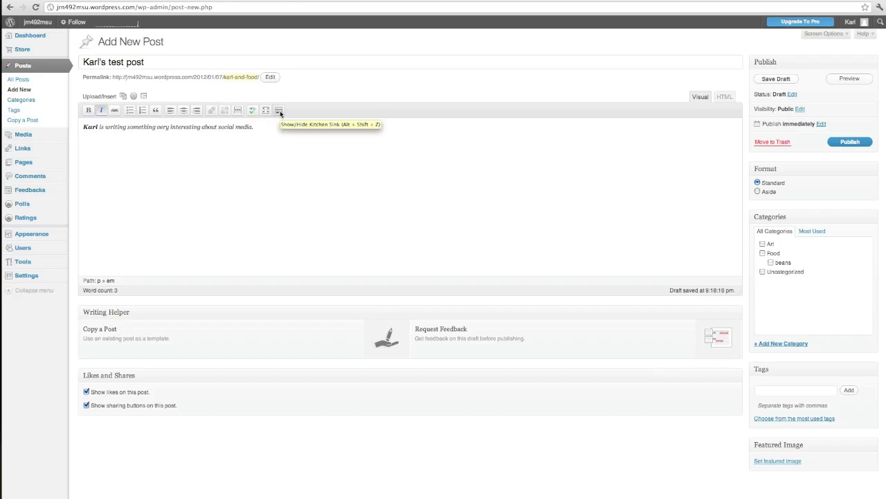
left_click(278, 111)
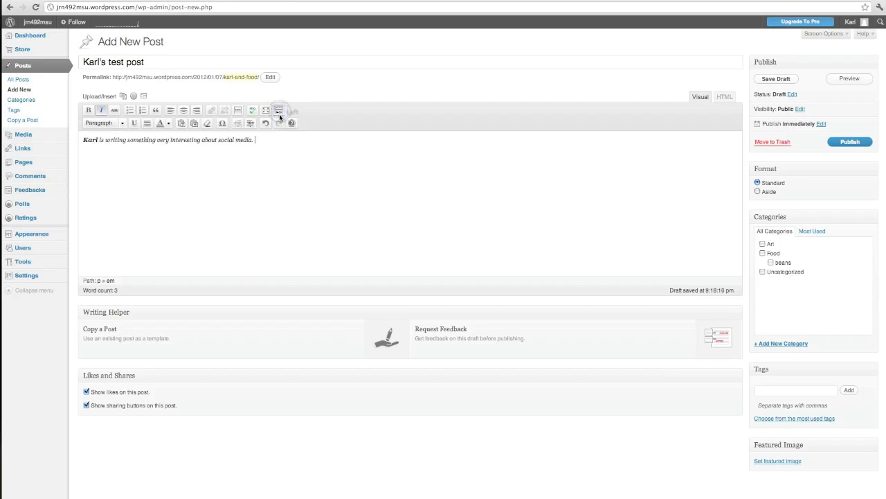
left_click(93, 123)
left_click(265, 137)
Apply the Heading 4 format to the body sentence
triple_click(263, 140)
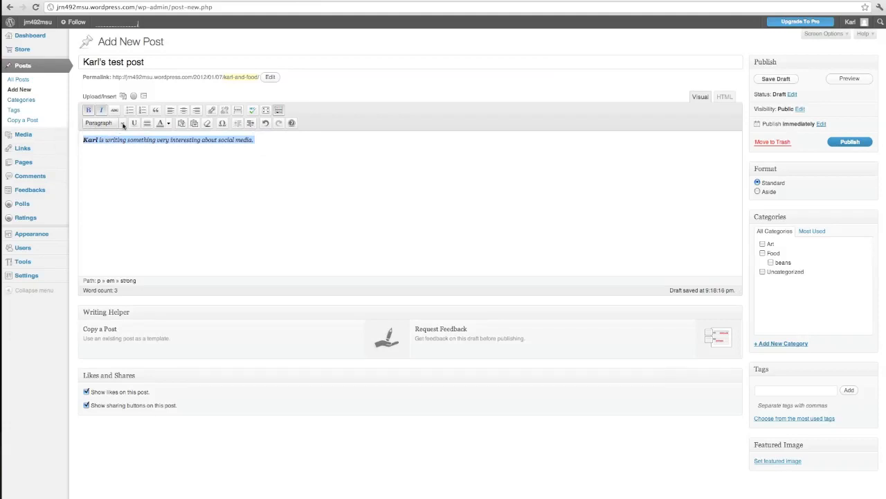
left_click(123, 124)
left_click_drag(134, 150, 136, 177)
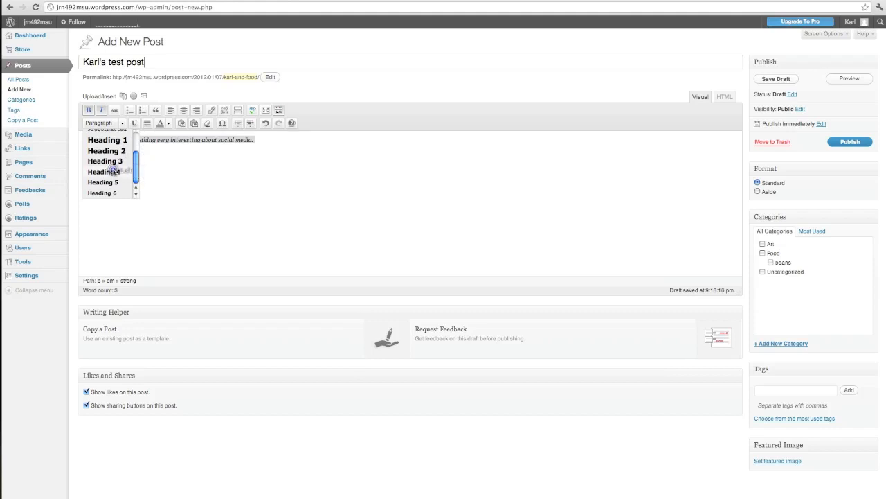
left_click(109, 171)
left_click(179, 172)
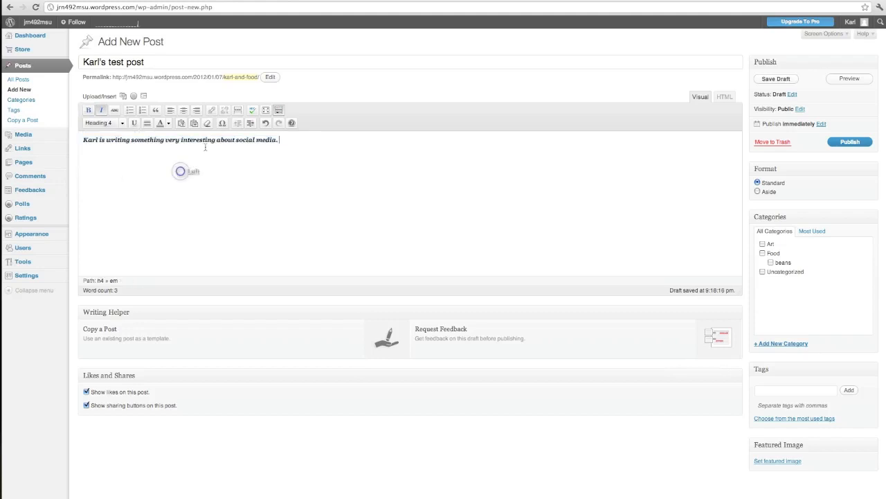
Change the body sentence's format to Heading 1
left_click(208, 140)
triple_click(208, 140)
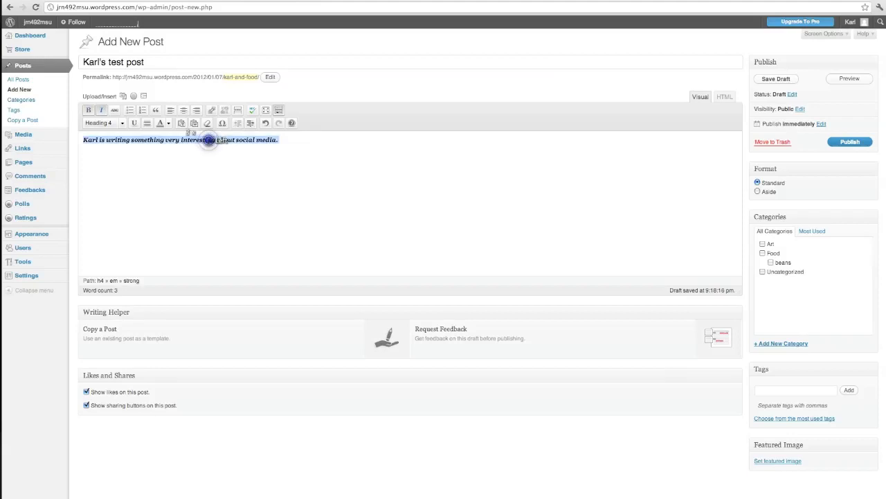
left_click(120, 123)
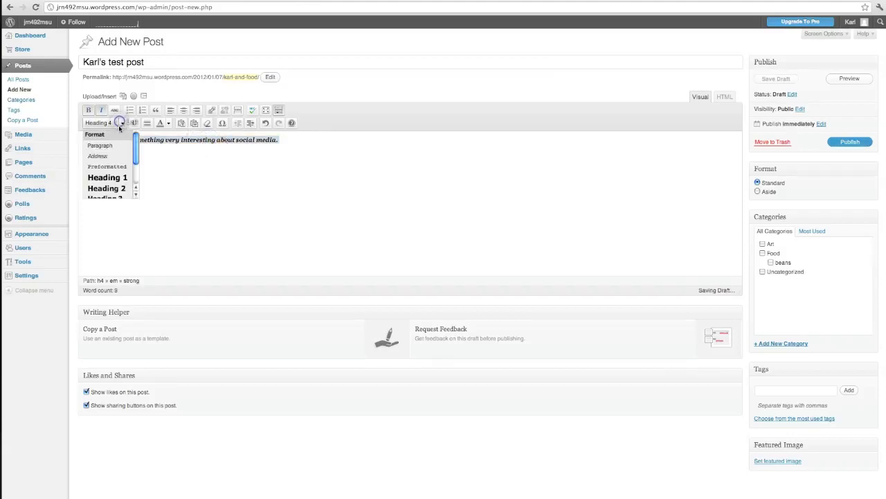
left_click(115, 174)
left_click(193, 168)
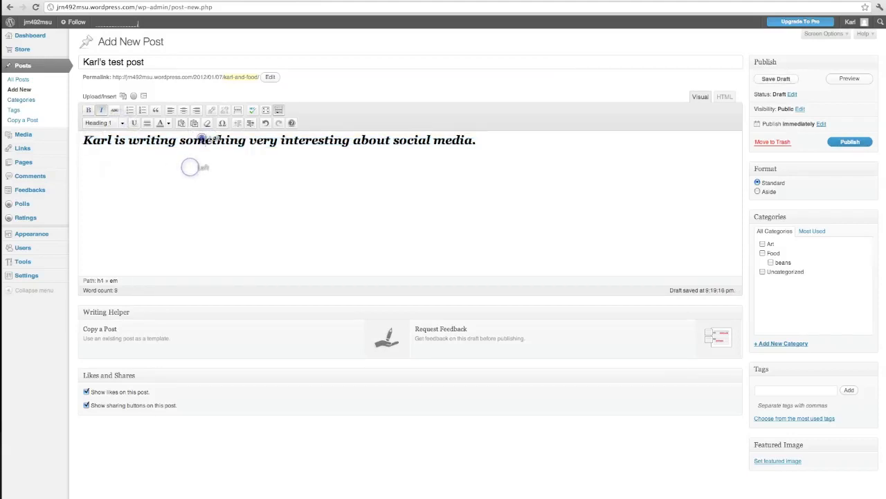
Color the word "something" in the heading sentence red
double_click(205, 140)
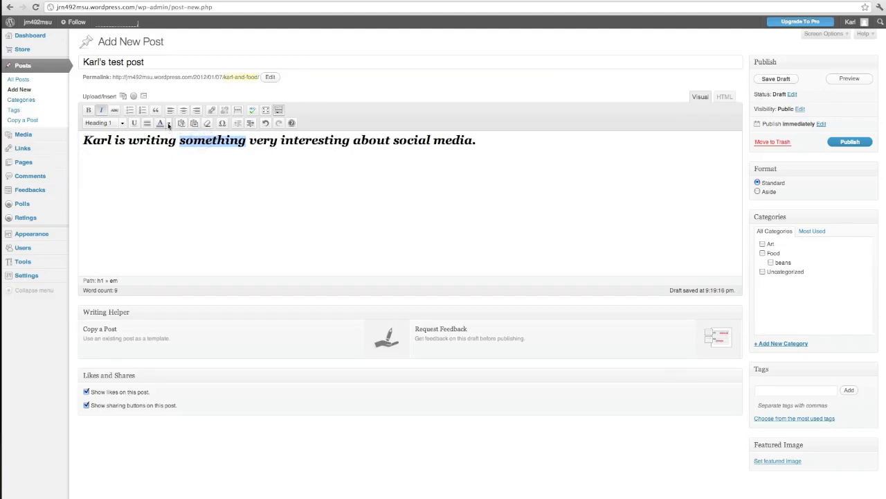
left_click(169, 125)
left_click(159, 148)
left_click(245, 196)
Underline the word "writing" in the heading sentence
double_click(154, 141)
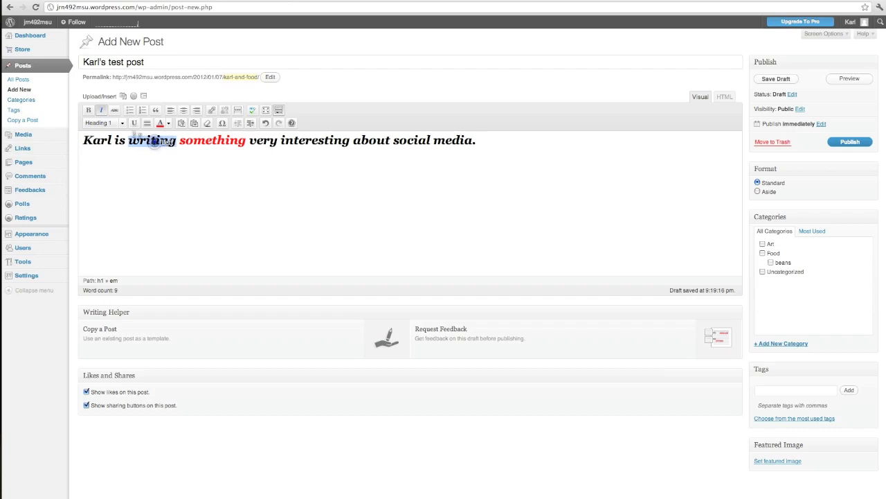
left_click(133, 122)
left_click(172, 185)
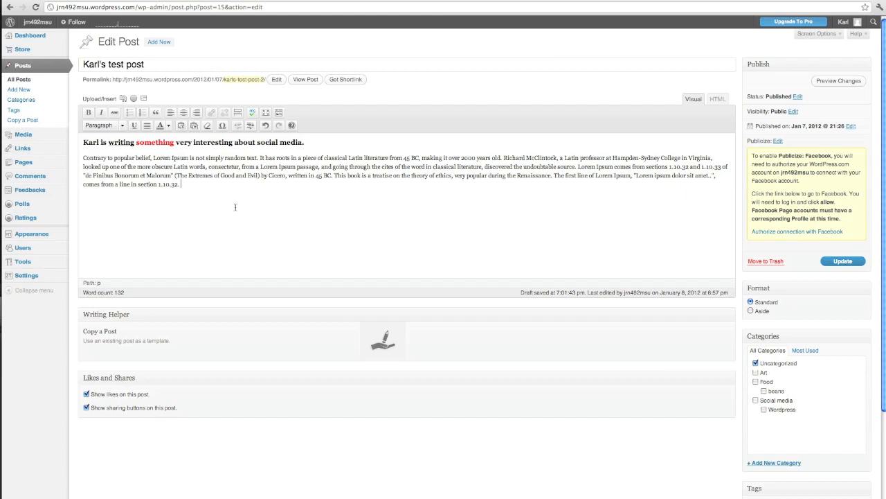
Select the word "simply" in the body paragraph and copy the web address of the Flickr artwork set open in Safari
left_click_drag(206, 158, 299, 177)
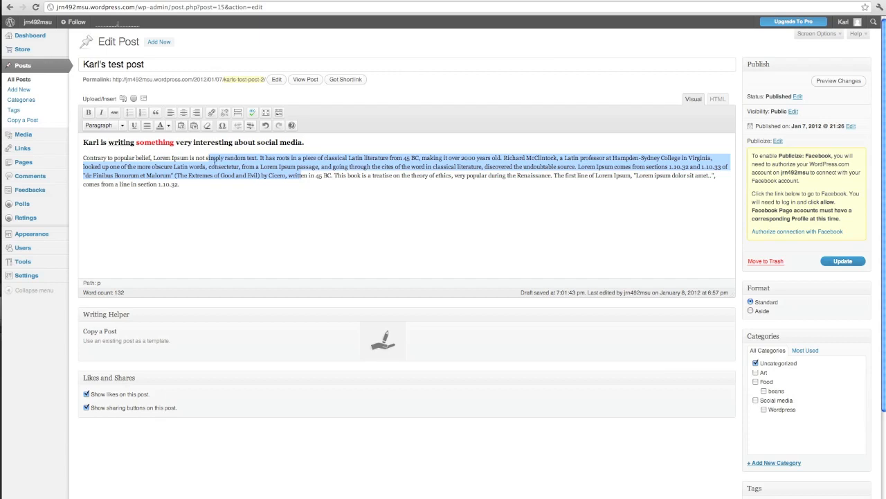
double_click(215, 158)
mouse_move(8, 190)
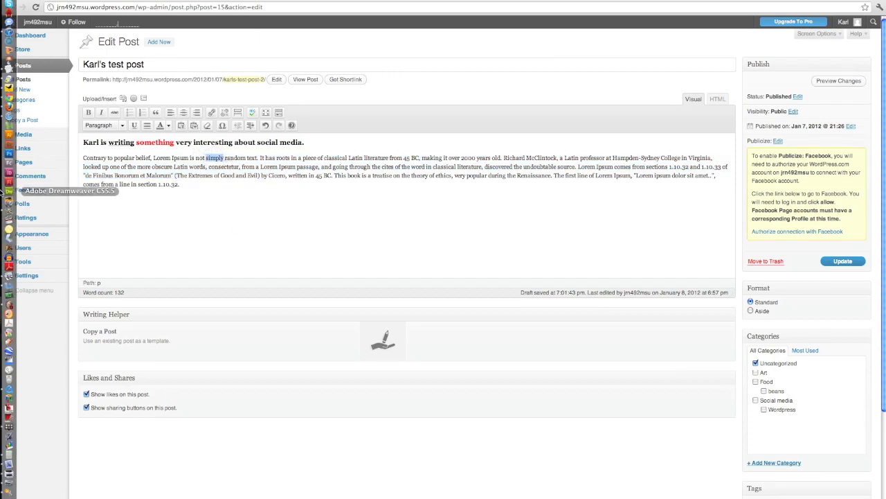
left_click(9, 119)
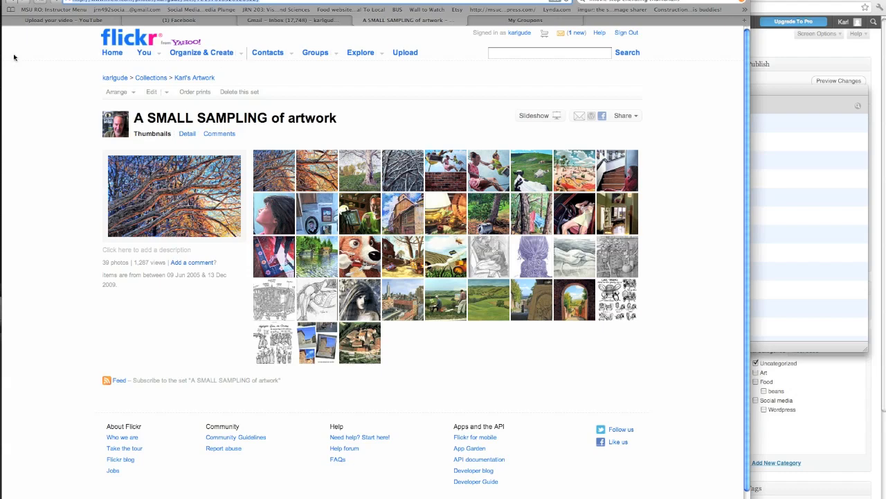
mouse_move(3, 110)
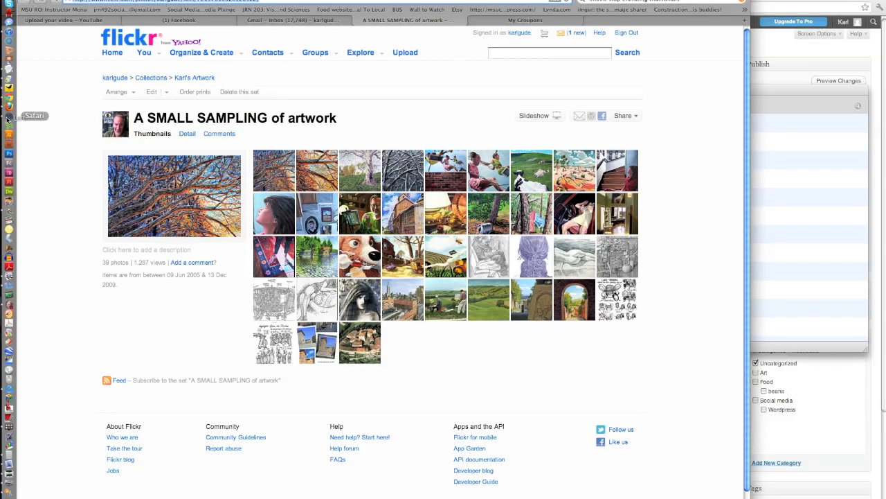
left_click(8, 99)
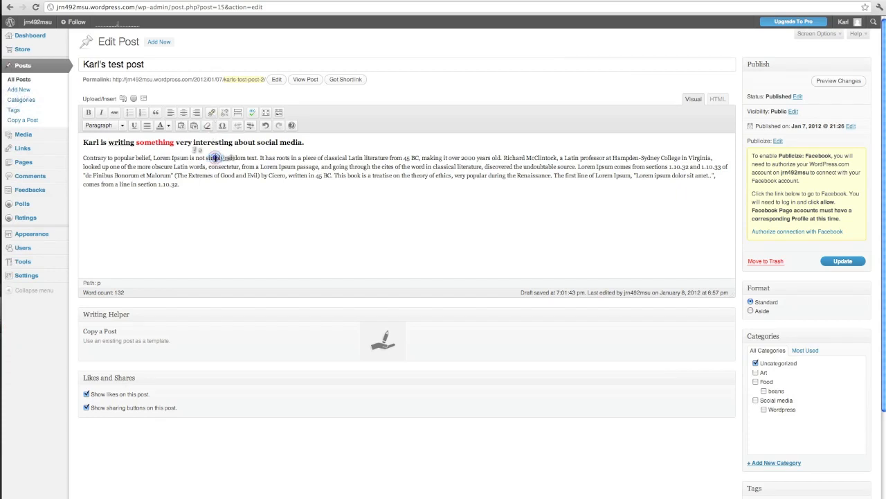
Link the word "simply" to the copied Flickr set address, opening in a new window, with a title describing the paintings
left_click(212, 112)
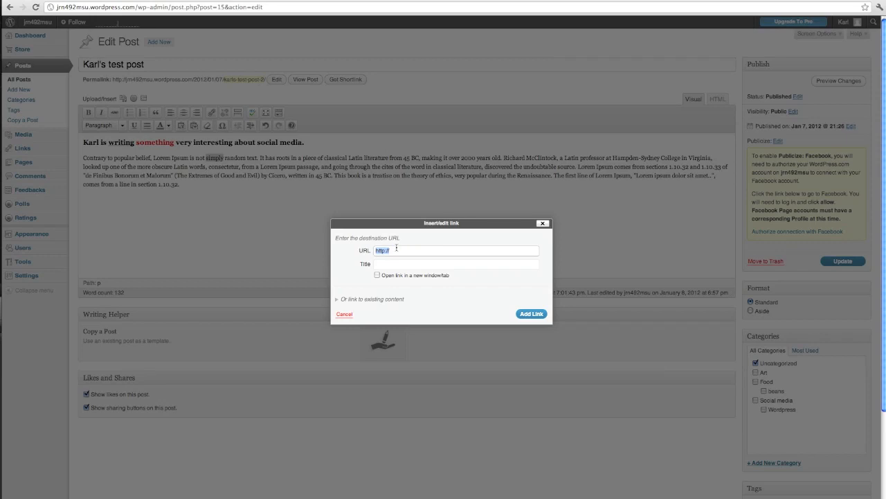
key("ctrl+v")
left_click(378, 275)
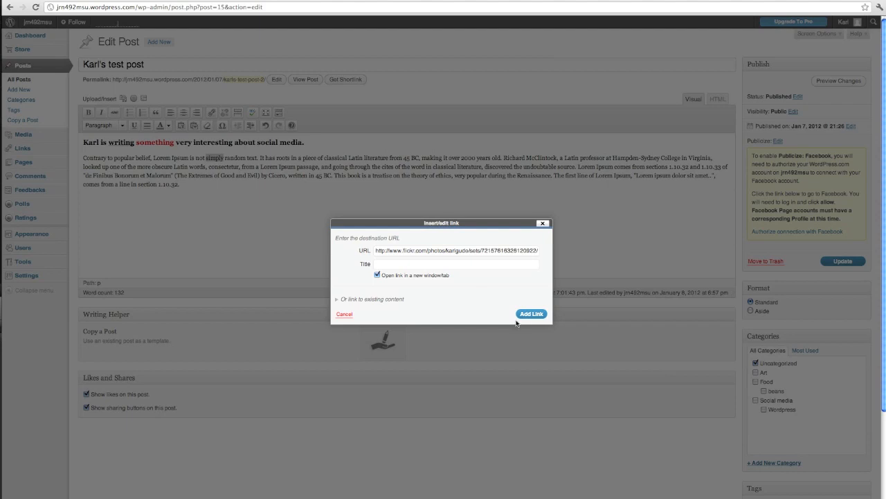
left_click(402, 264)
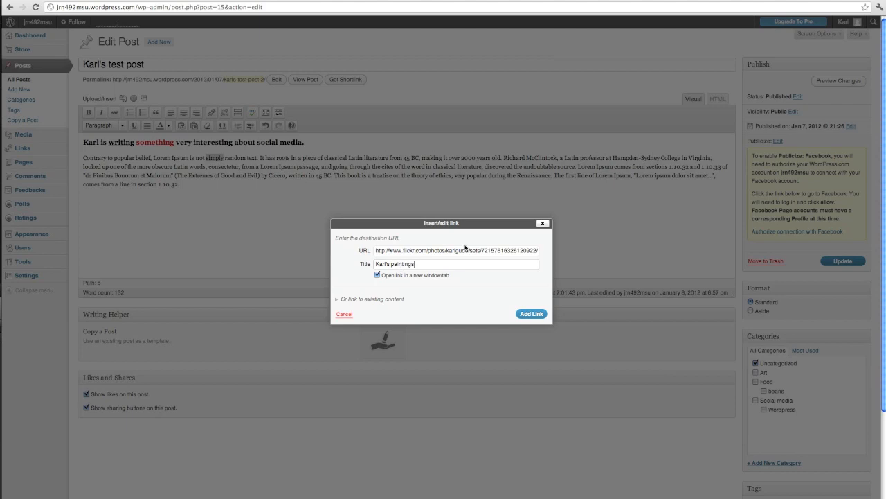
left_click(531, 314)
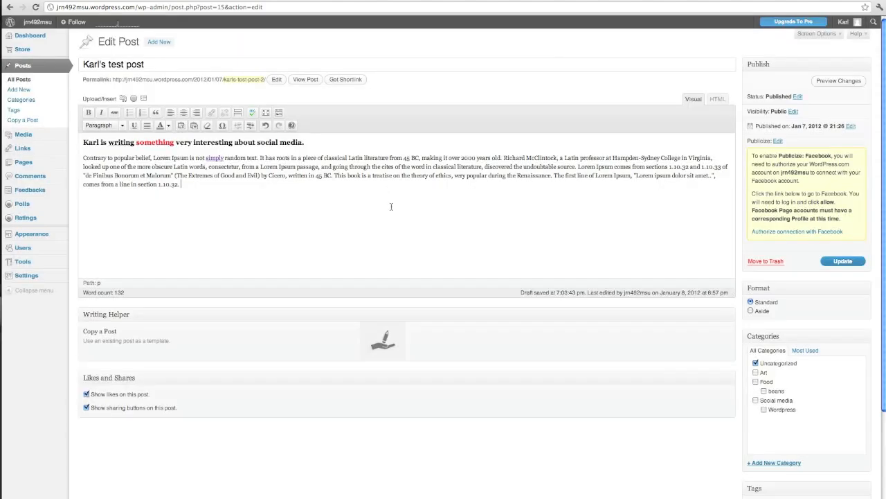
Update the post and test the "simply" link on its published page
left_click(843, 261)
left_click(842, 262)
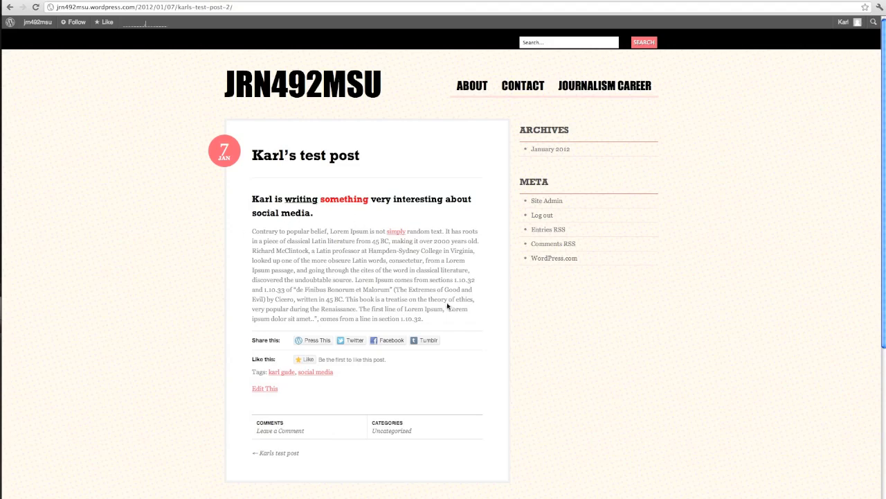
left_click(396, 233)
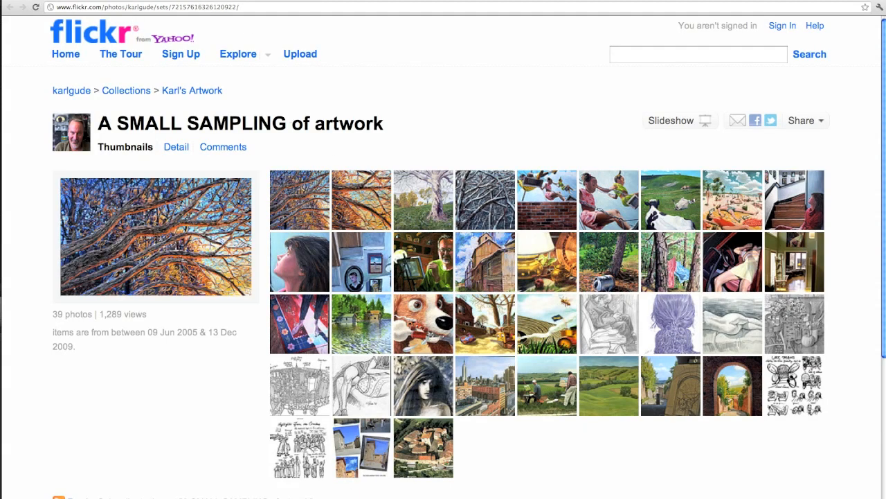
left_click(90, 0)
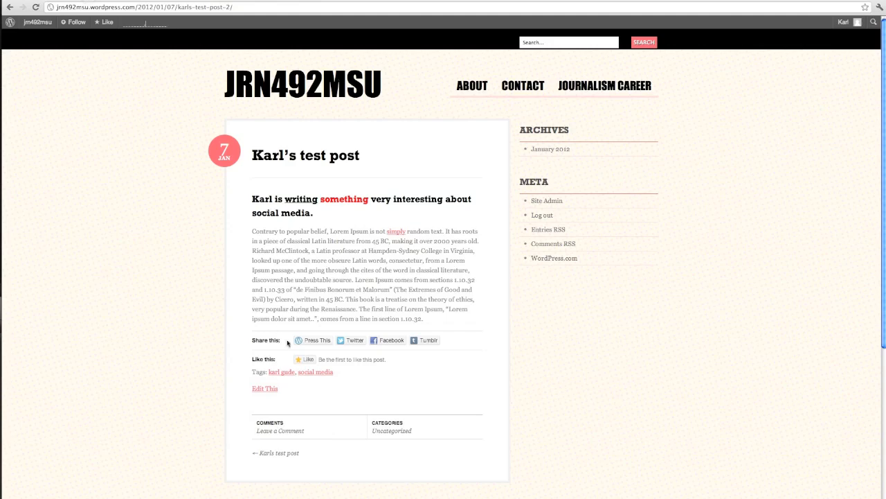
Reopen the published post for editing and place the cursor at the end of the body paragraph
left_click(264, 389)
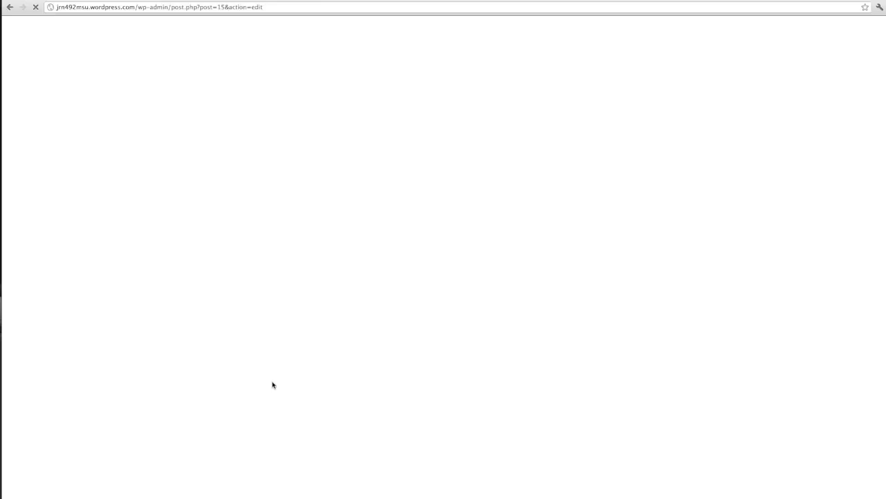
left_click(208, 186)
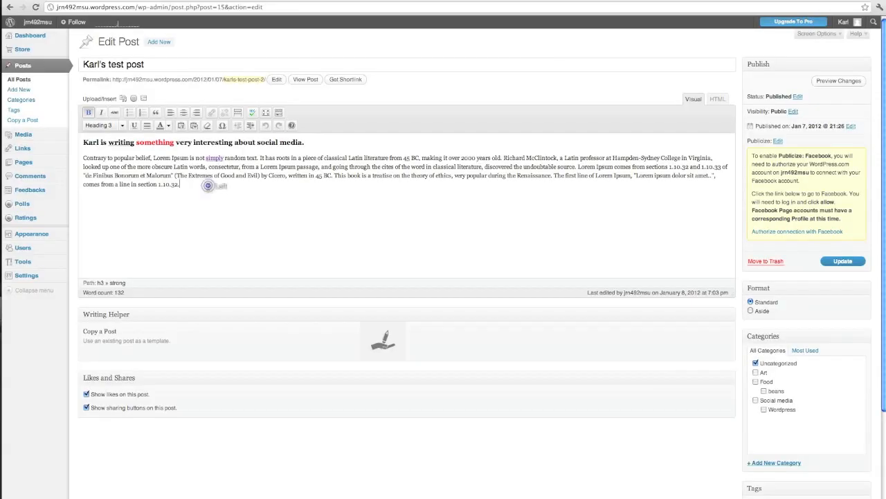